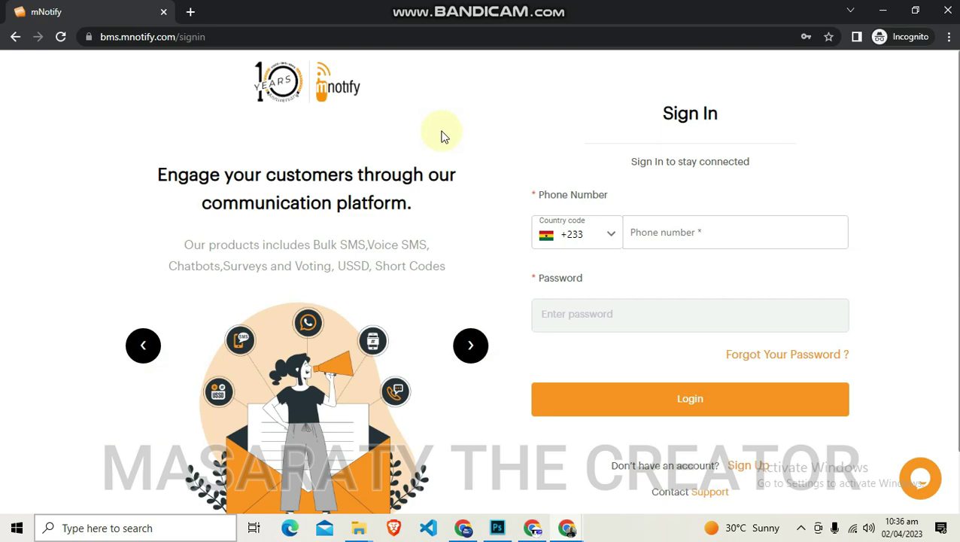
Browse the mNotify sign-up page, then return to the sign-in page.
{"action": "scroll", "coordinate": [444, 139], "scroll_direction": "down", "scroll_amount": 2}
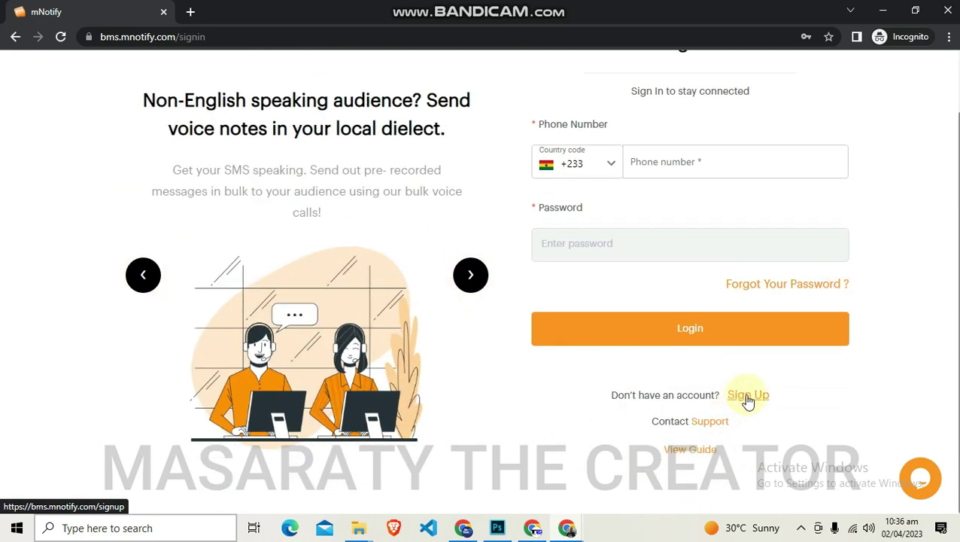
{"action": "left_click", "coordinate": [748, 399]}
{"action": "scroll", "coordinate": [542, 220], "scroll_direction": "down", "scroll_amount": 3}
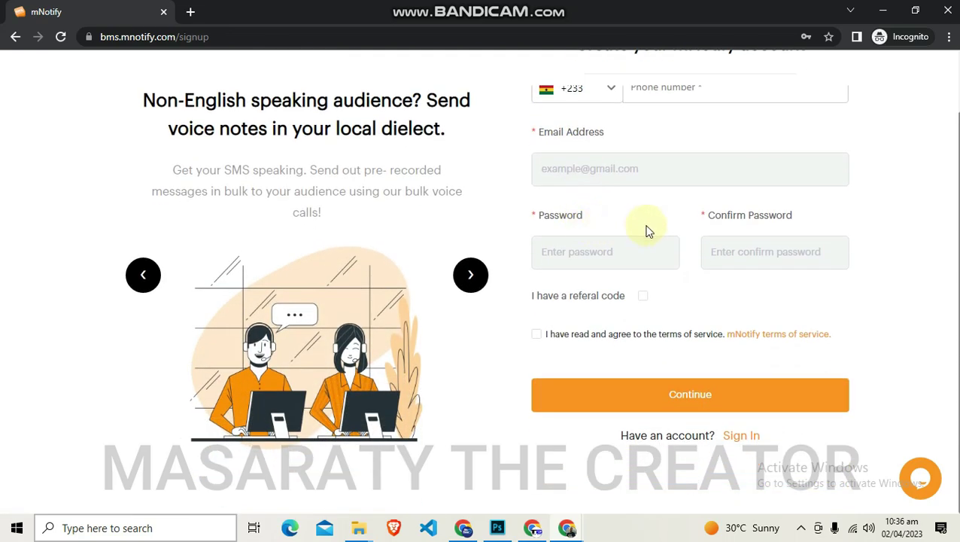
{"action": "left_click", "coordinate": [735, 440]}
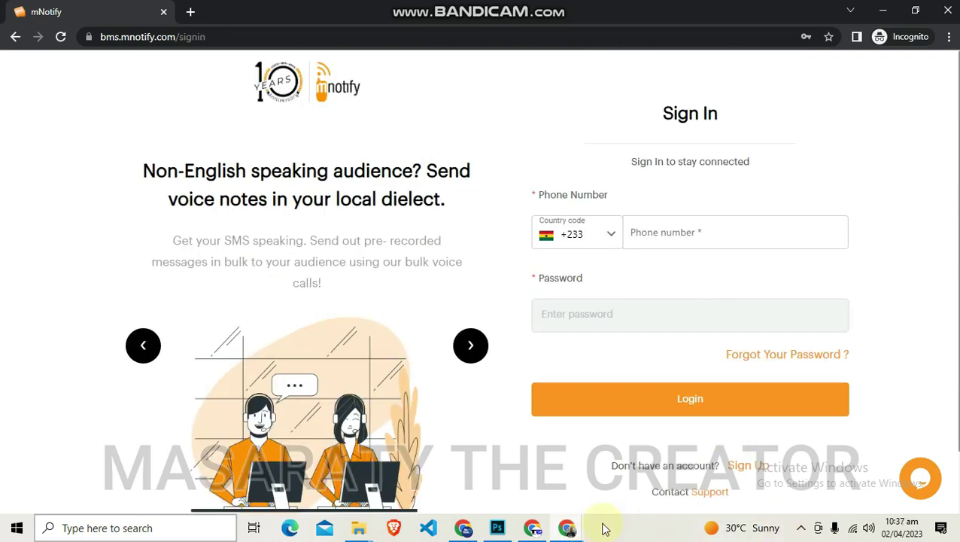
Switch to the logged-in Overview dashboard and start registering a new sender ID.
{"action": "left_click", "coordinate": [565, 529]}
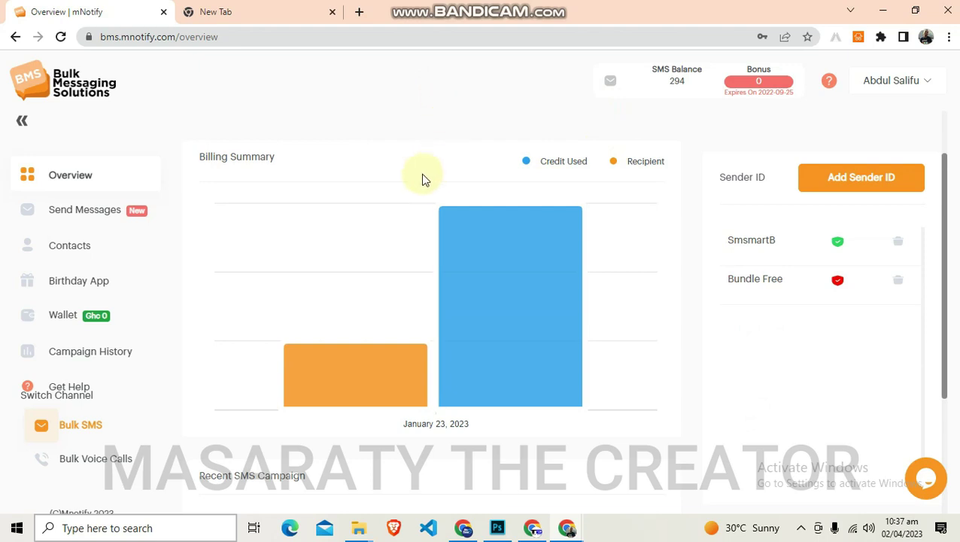
{"action": "scroll", "coordinate": [424, 164], "scroll_direction": "up", "scroll_amount": 1}
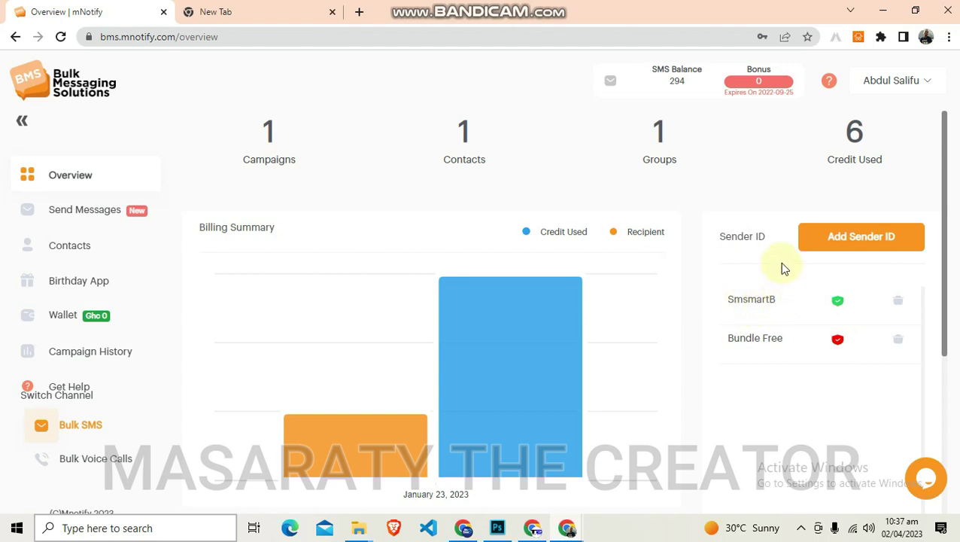
{"action": "left_click", "coordinate": [822, 238]}
{"action": "left_click", "coordinate": [369, 185]}
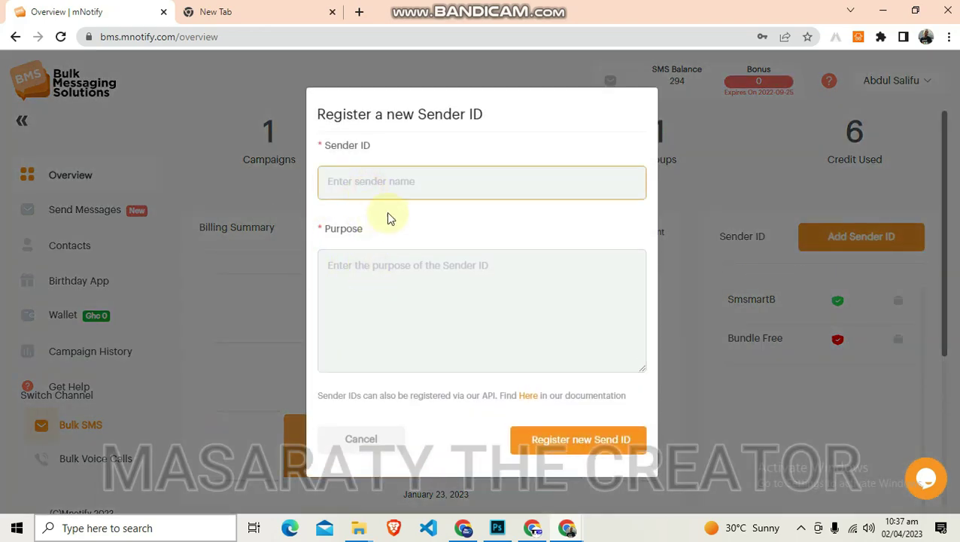
{"action": "left_click", "coordinate": [403, 284]}
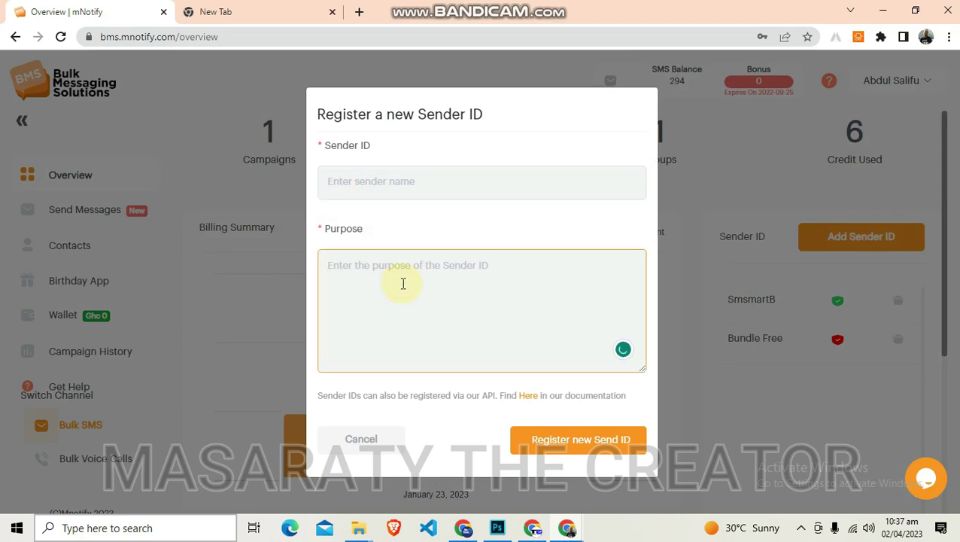
{"action": "left_click", "coordinate": [368, 444]}
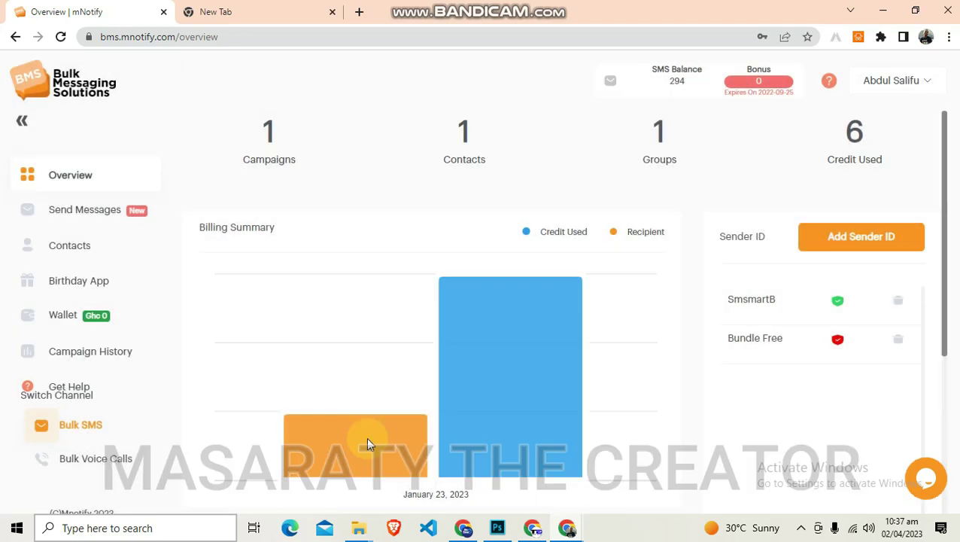
{"action": "scroll", "coordinate": [452, 324], "scroll_direction": "down", "scroll_amount": 3}
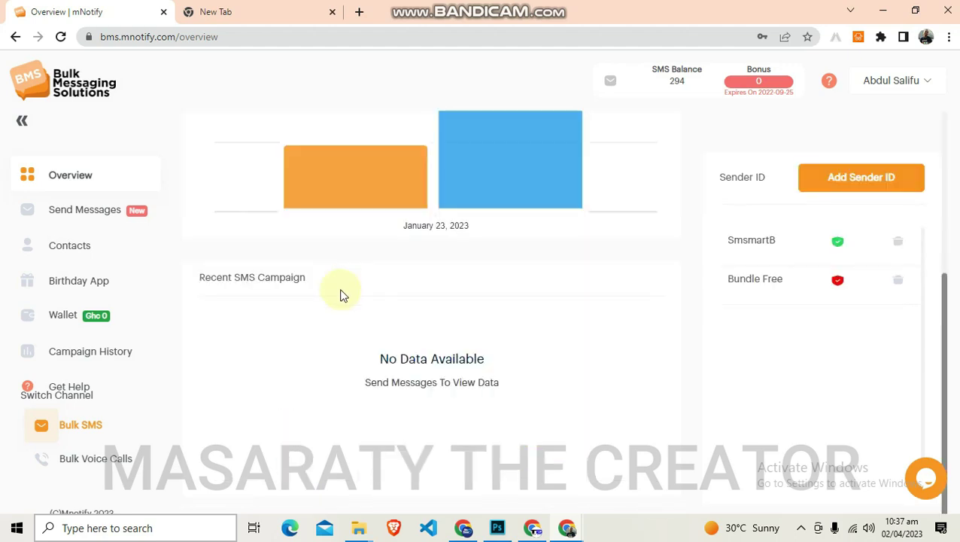
{"action": "scroll", "coordinate": [311, 287], "scroll_direction": "up", "scroll_amount": 3}
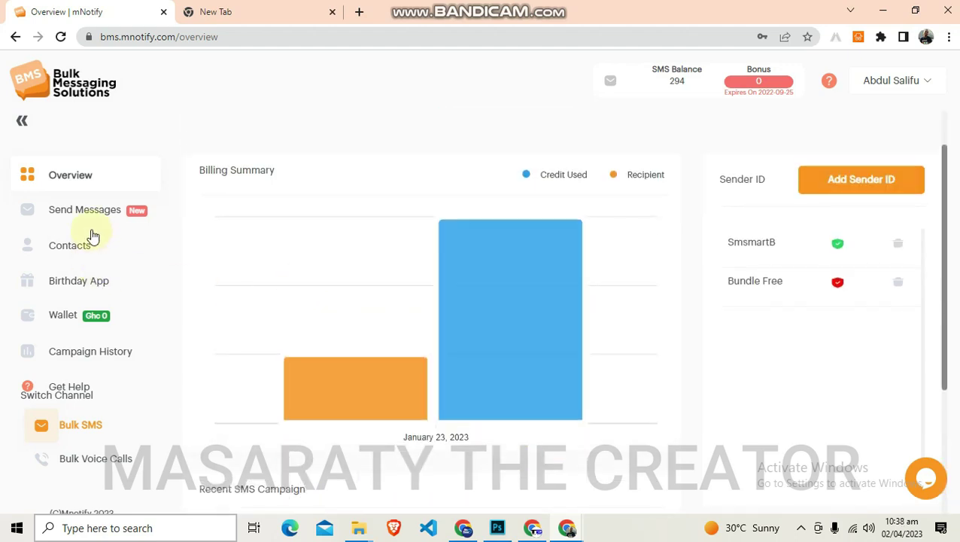
Start a Quick SMS with two pasted recipient numbers, one per line, and continue.
{"action": "left_click", "coordinate": [93, 235]}
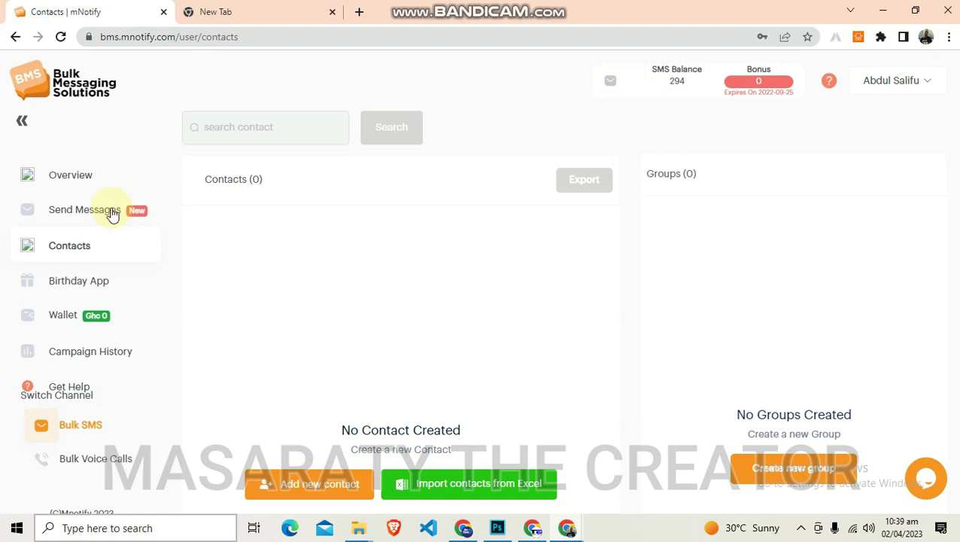
{"action": "left_click", "coordinate": [111, 212]}
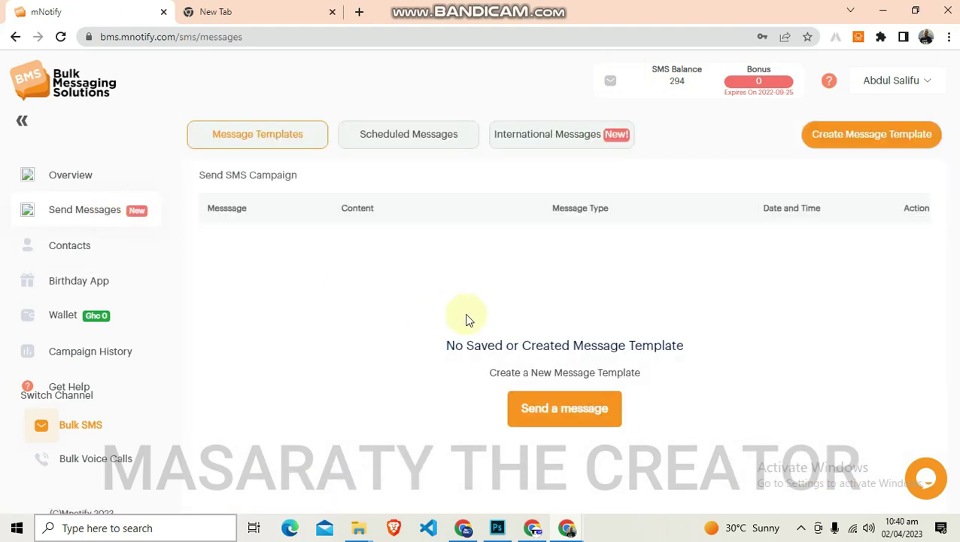
{"action": "left_click", "coordinate": [547, 406]}
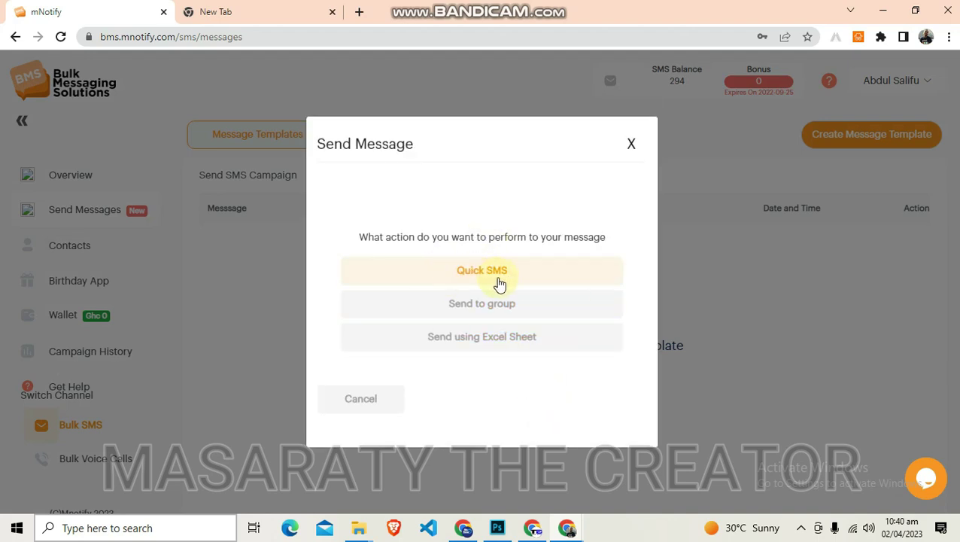
{"action": "left_click", "coordinate": [499, 280]}
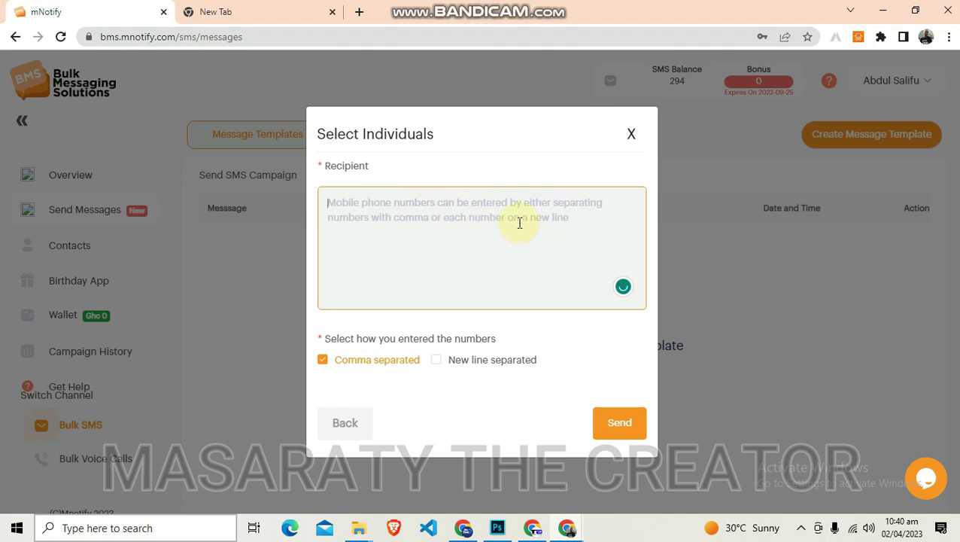
{"action": "left_click", "coordinate": [442, 362]}
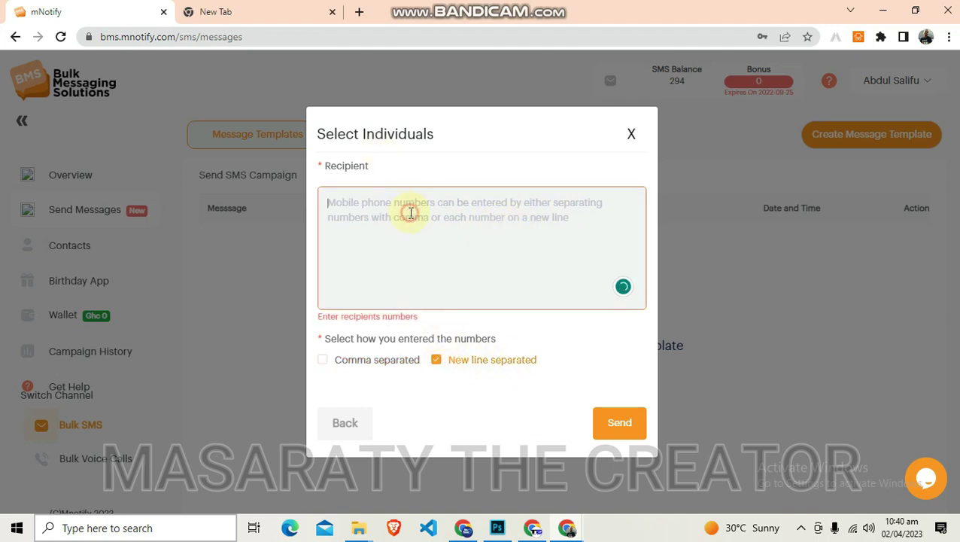
{"action": "key", "text": "ctrl+v"}
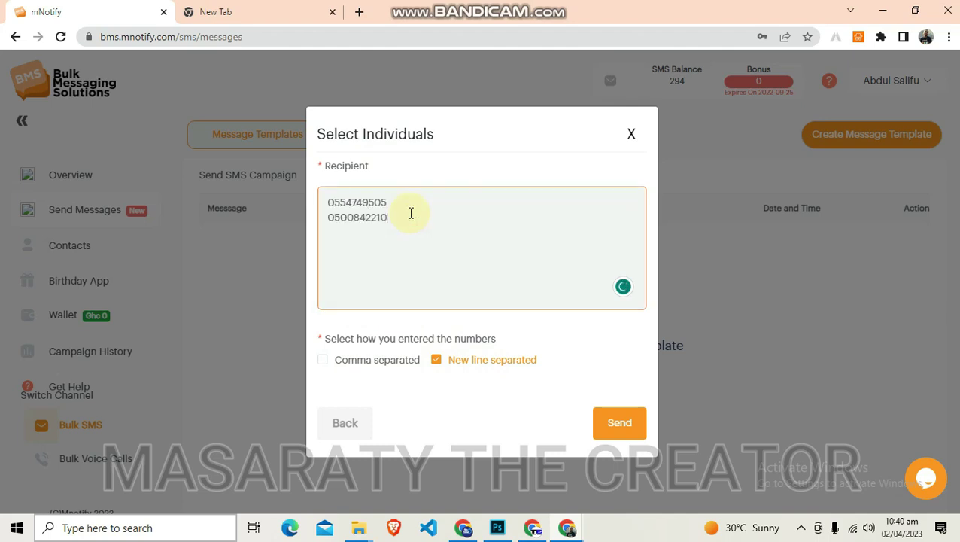
{"action": "left_click", "coordinate": [625, 435]}
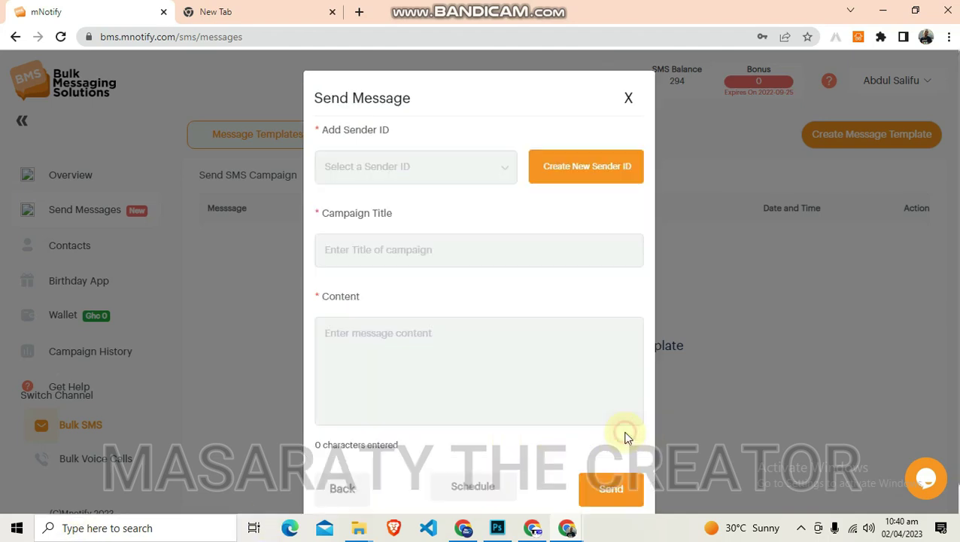
Fill the SMS with sender SmsmartB, title 'for youtube lessons', and the YouTube-subscribe message, then review it.
{"action": "left_click", "coordinate": [407, 170]}
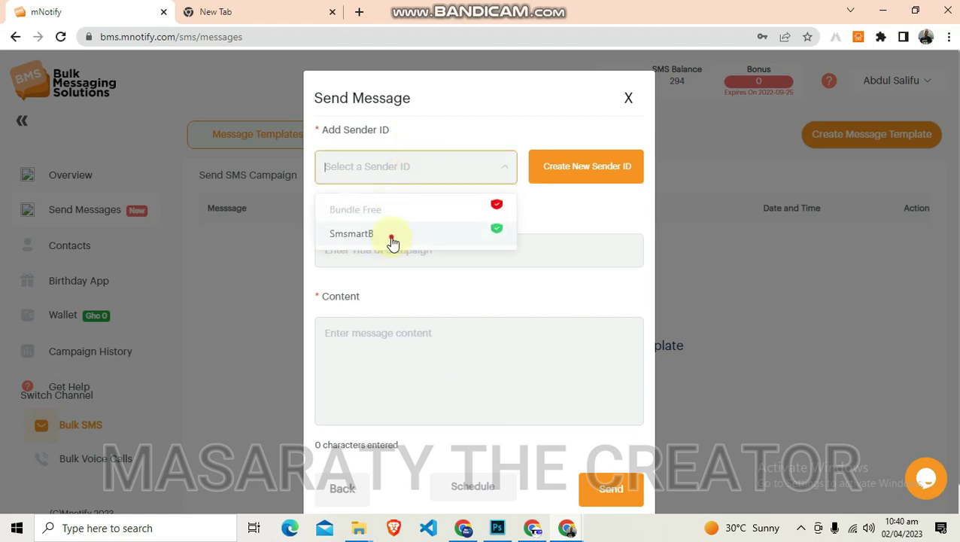
{"action": "left_click", "coordinate": [392, 240]}
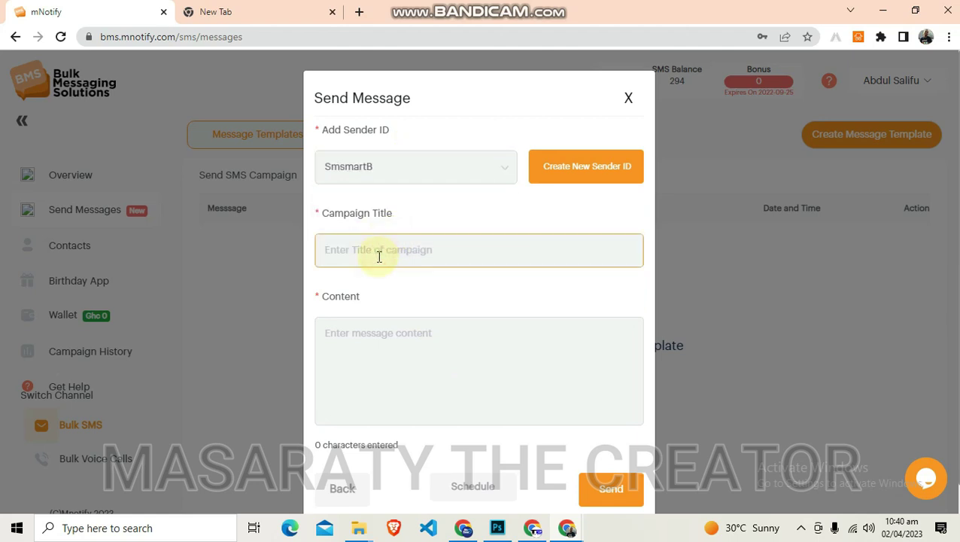
{"action": "type", "text": "for"}
{"action": "type", "text": " youtube lessons"}
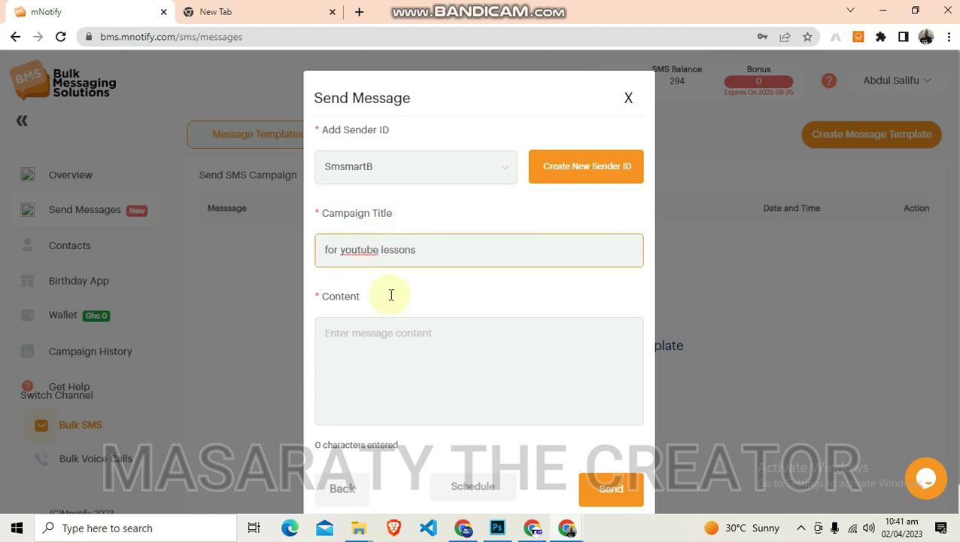
{"action": "left_click", "coordinate": [372, 335]}
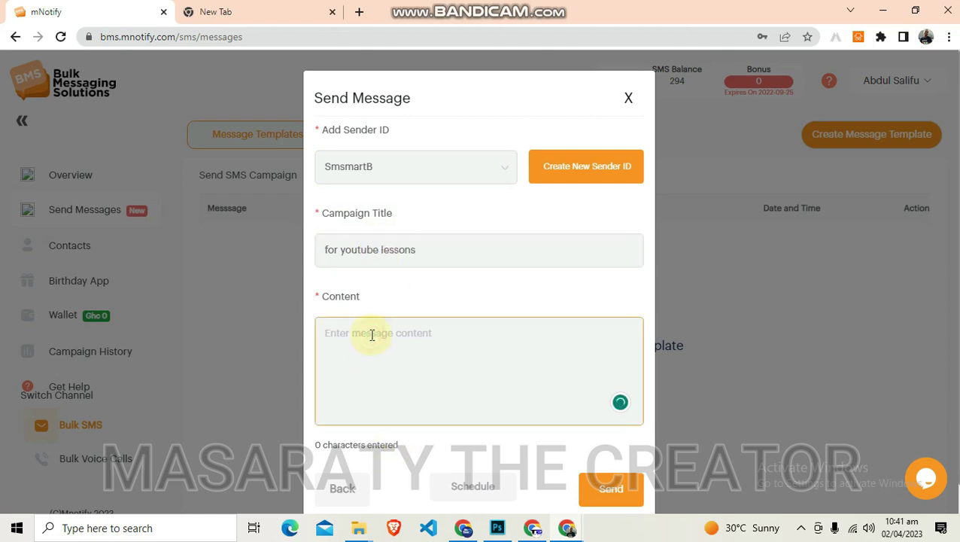
{"action": "type", "text": "My name is Masaraty The Creator, Kindly subscribe my channel on youtube"}
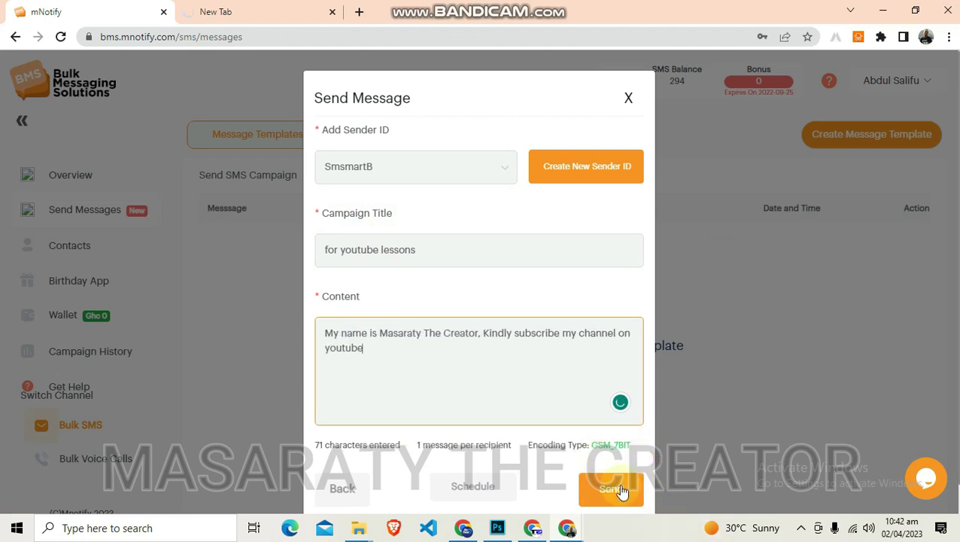
{"action": "left_click", "coordinate": [621, 490]}
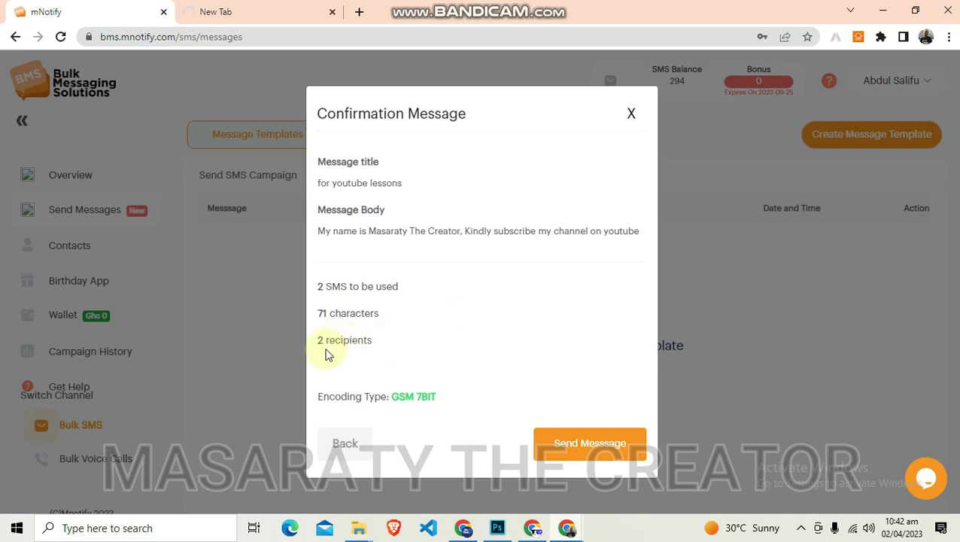
Confirm and send the 'for youtube lessons' SMS to both recipients.
{"action": "left_click", "coordinate": [573, 459]}
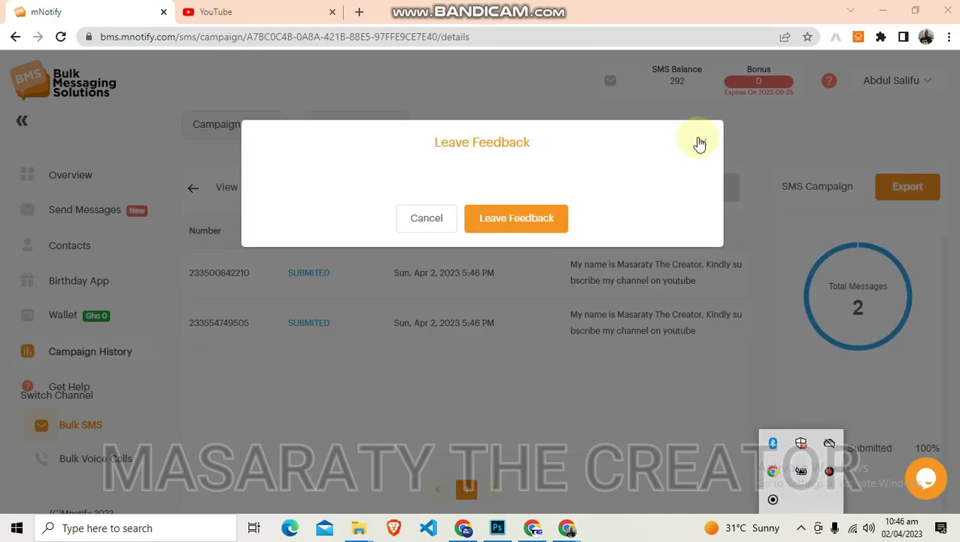
Close the Leave Feedback dialog, check both messages show submitted, and go to Campaign History.
{"action": "left_click", "coordinate": [703, 143]}
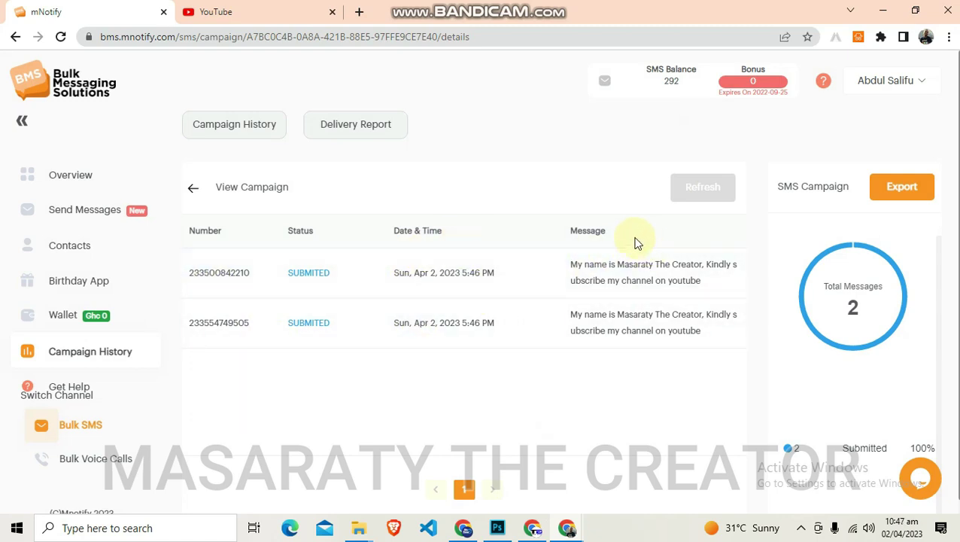
{"action": "mouse_move", "coordinate": [853, 296]}
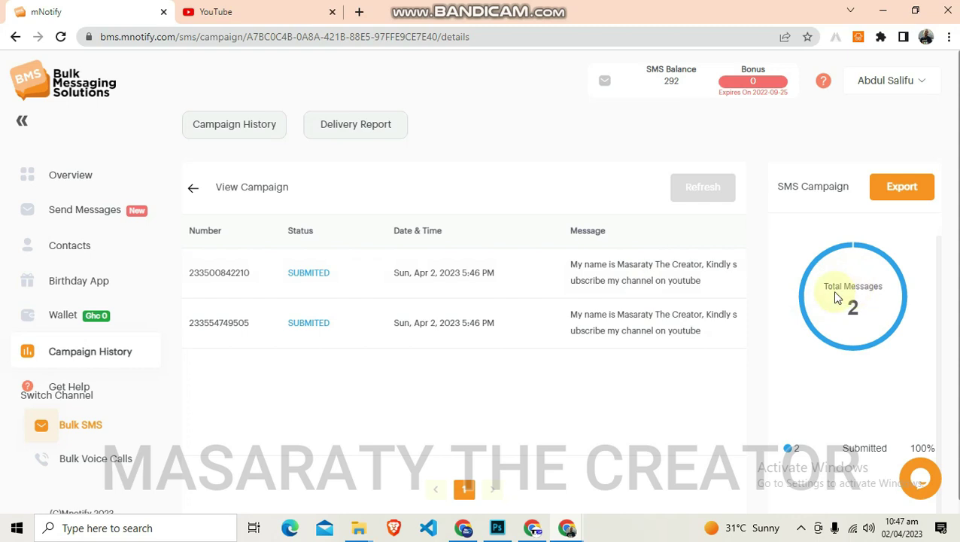
{"action": "scroll", "coordinate": [414, 279], "scroll_direction": "down", "scroll_amount": 1}
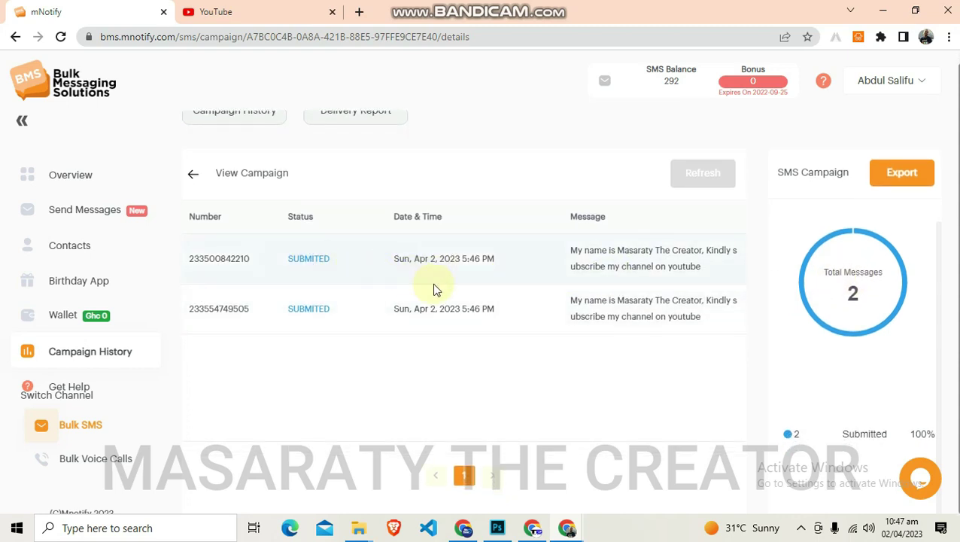
{"action": "scroll", "coordinate": [953, 278], "scroll_direction": "up", "scroll_amount": 1}
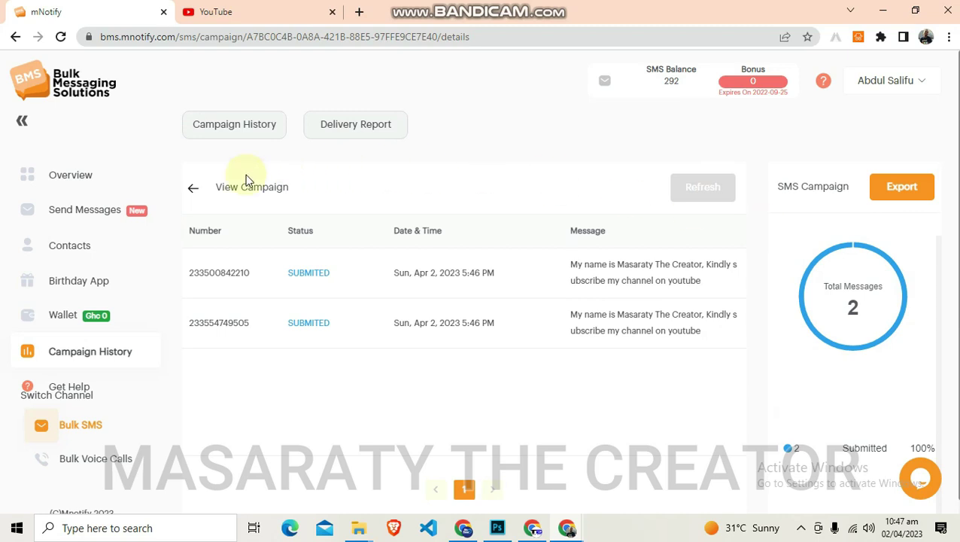
{"action": "left_click", "coordinate": [132, 350]}
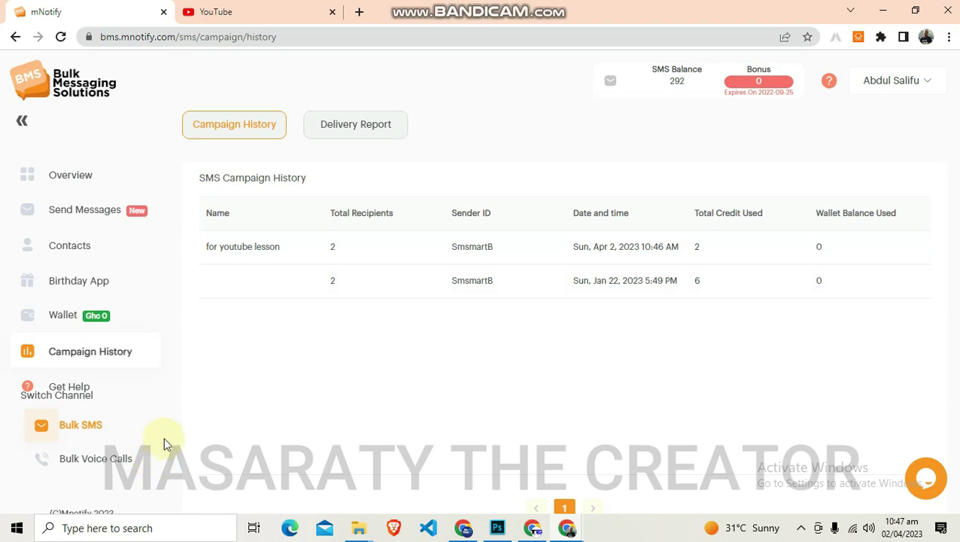
Switch from SMS campaign history to the Bulk Voice Calls channel.
{"action": "left_click", "coordinate": [88, 461]}
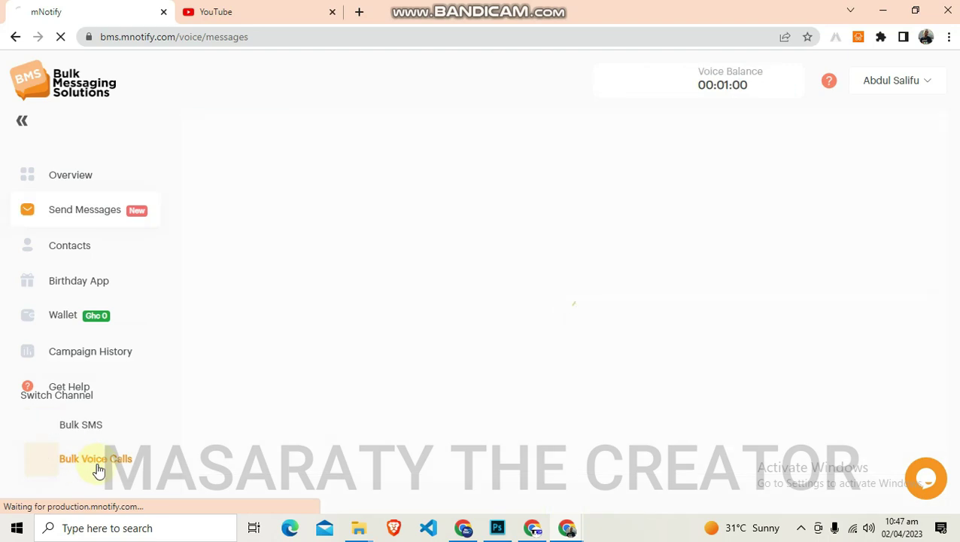